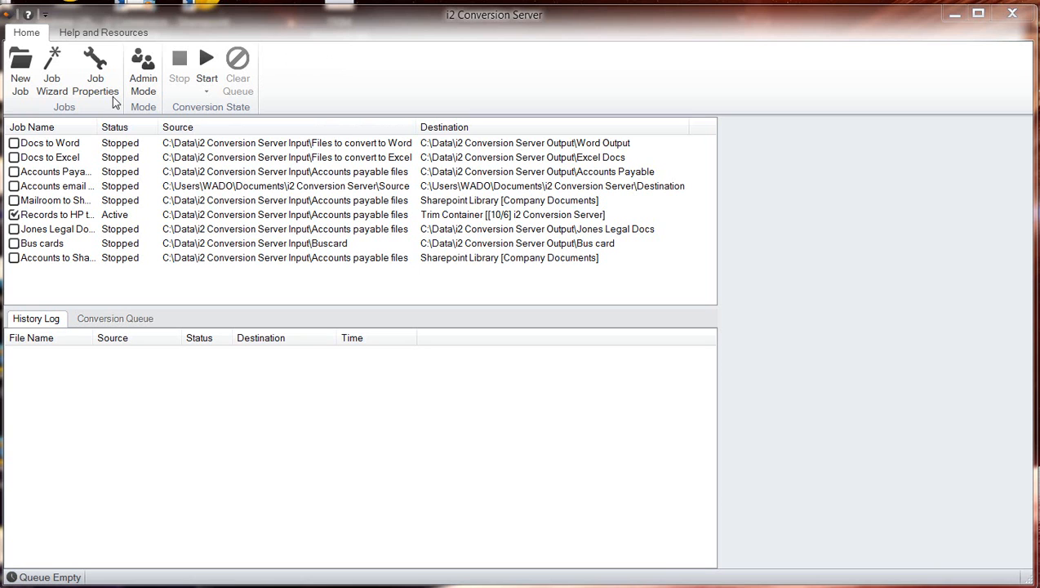
Widen the Job Name column and open the Records to HP trim job for editing, with its dialog fully in view.
left_click(94, 12)
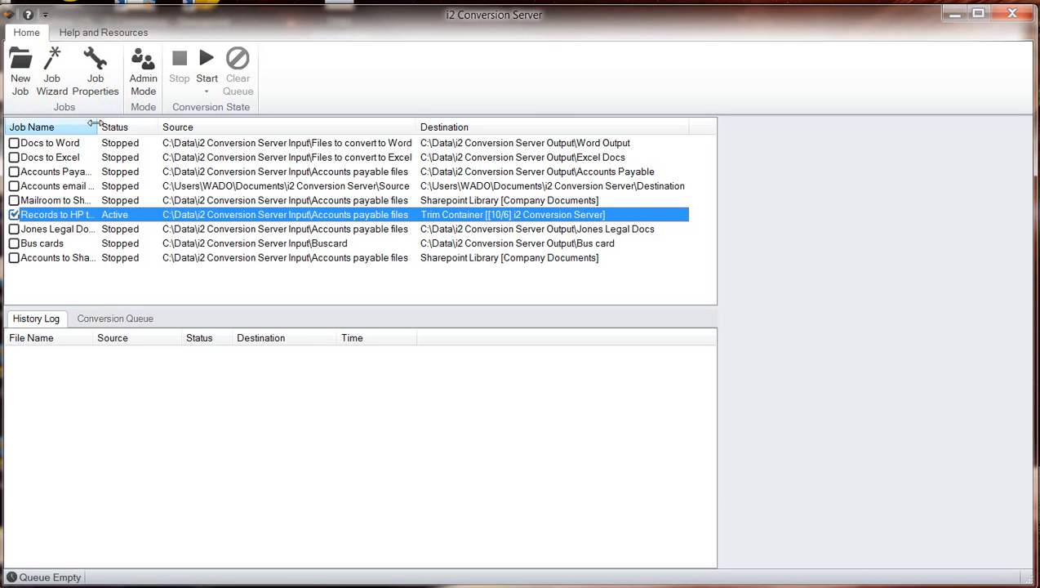
left_click_drag(96, 127, 108, 127)
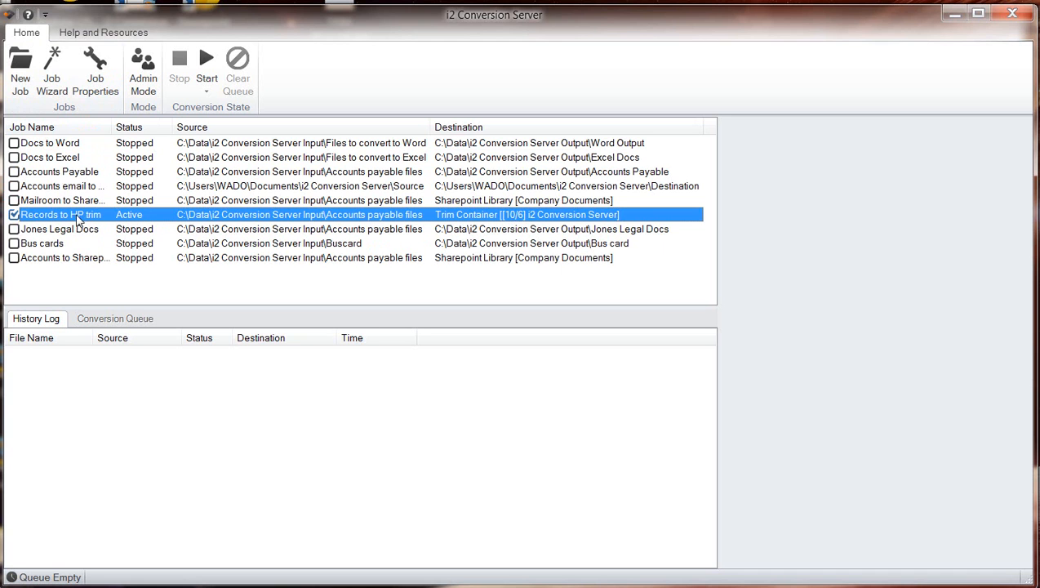
double_click(103, 220)
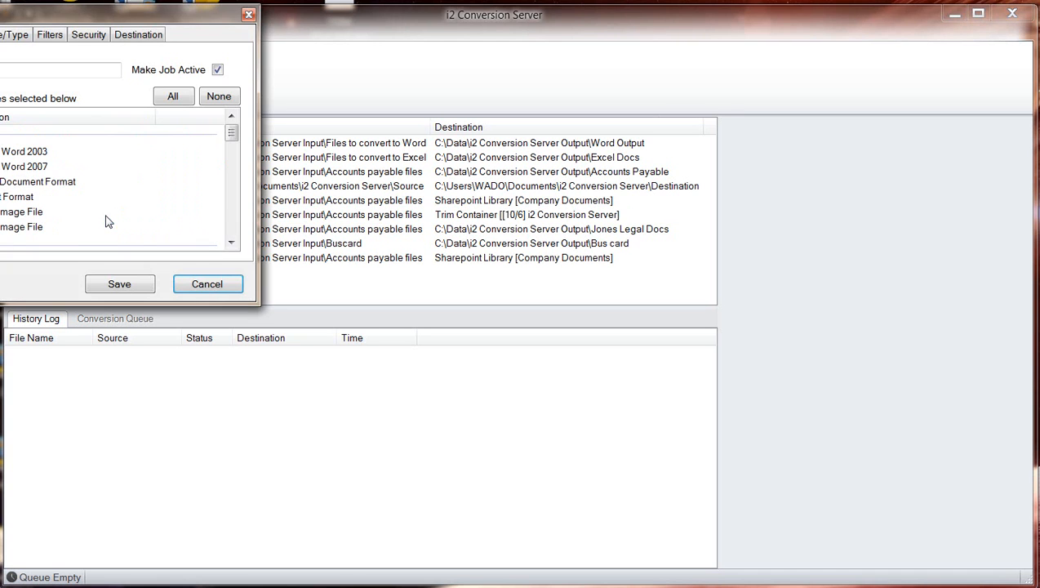
left_click_drag(103, 18, 472, 100)
left_click_drag(336, 104, 391, 176)
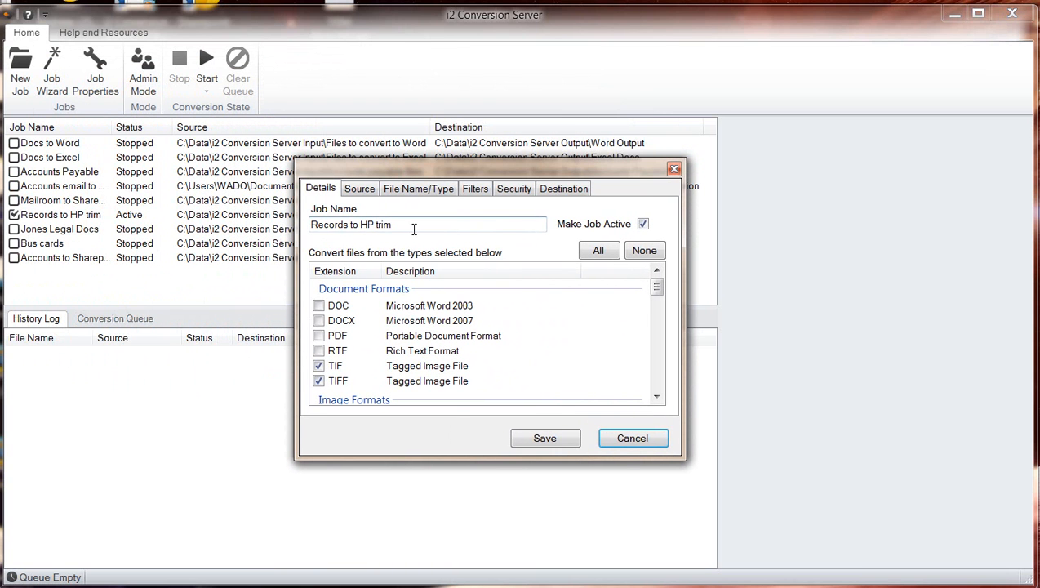
Review the job's name, the file types selected for conversion, and its source folder settings.
left_click_drag(415, 226, 309, 225)
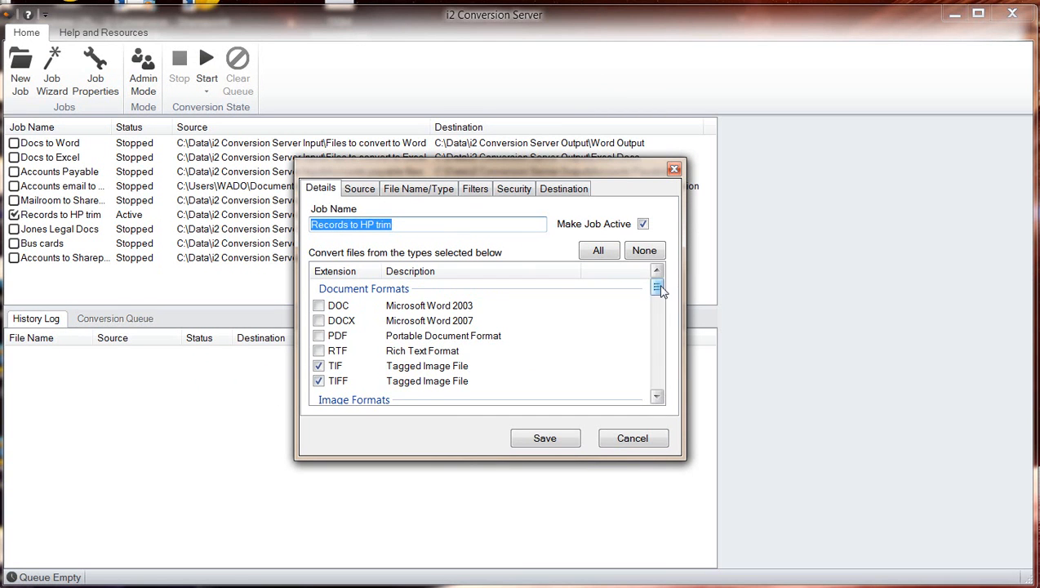
left_click_drag(656, 294, 706, 396)
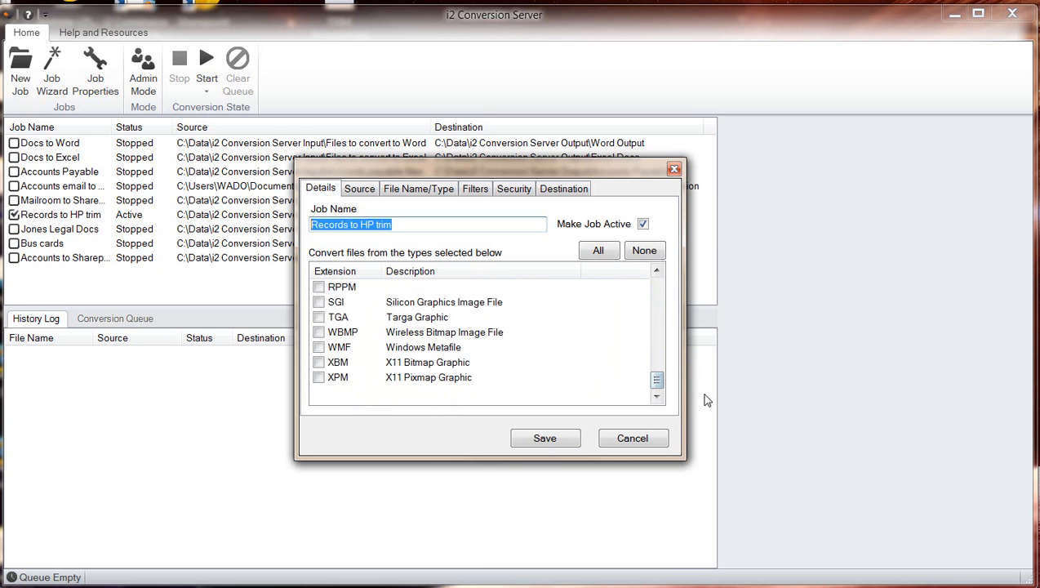
left_click(360, 190)
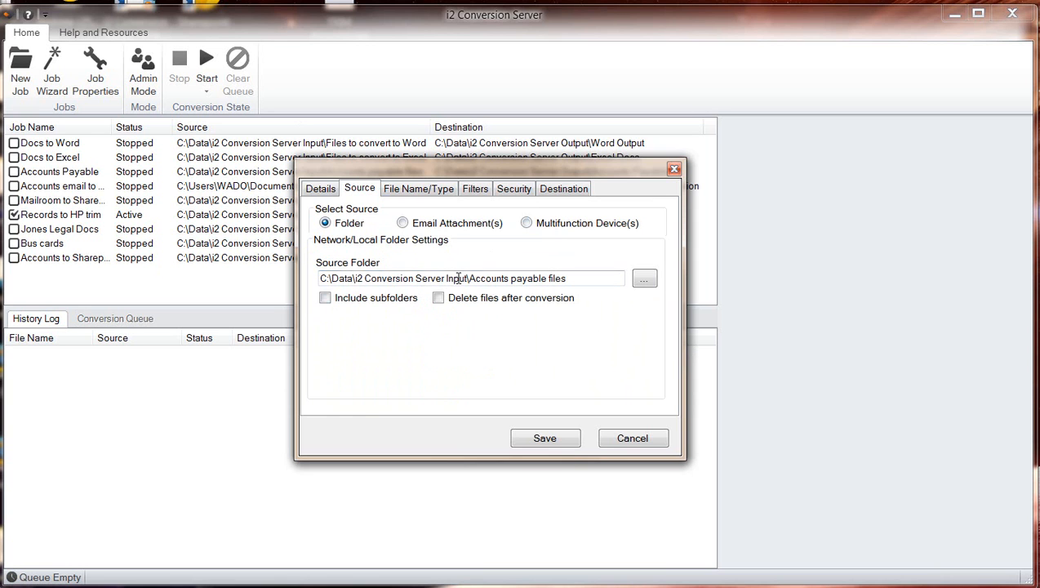
left_click(576, 278)
Choose PDF/A Text Searchable (*.pdf) as the job's output file type.
left_click(432, 193)
left_click(421, 232)
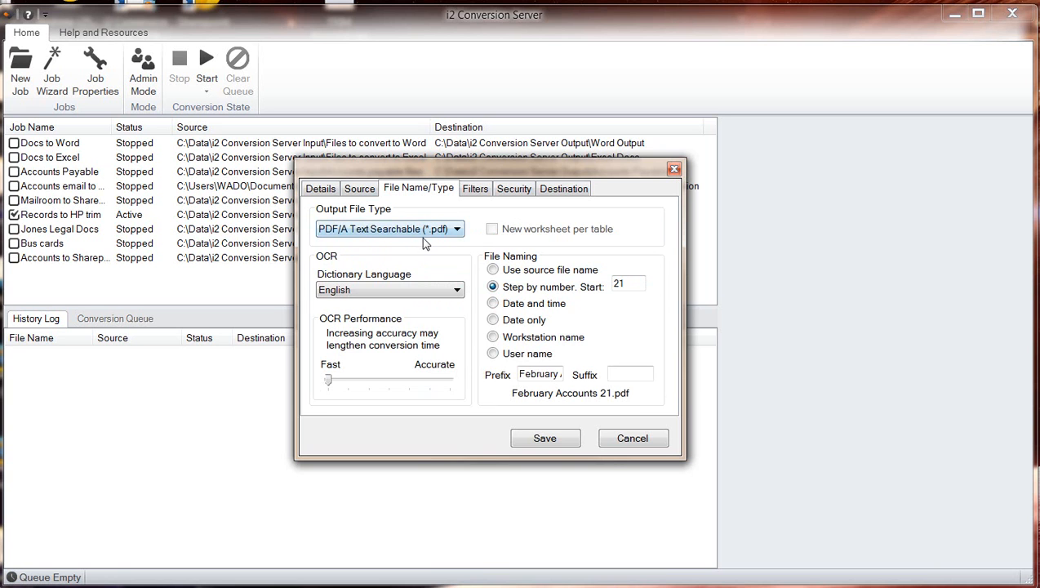
left_click(457, 232)
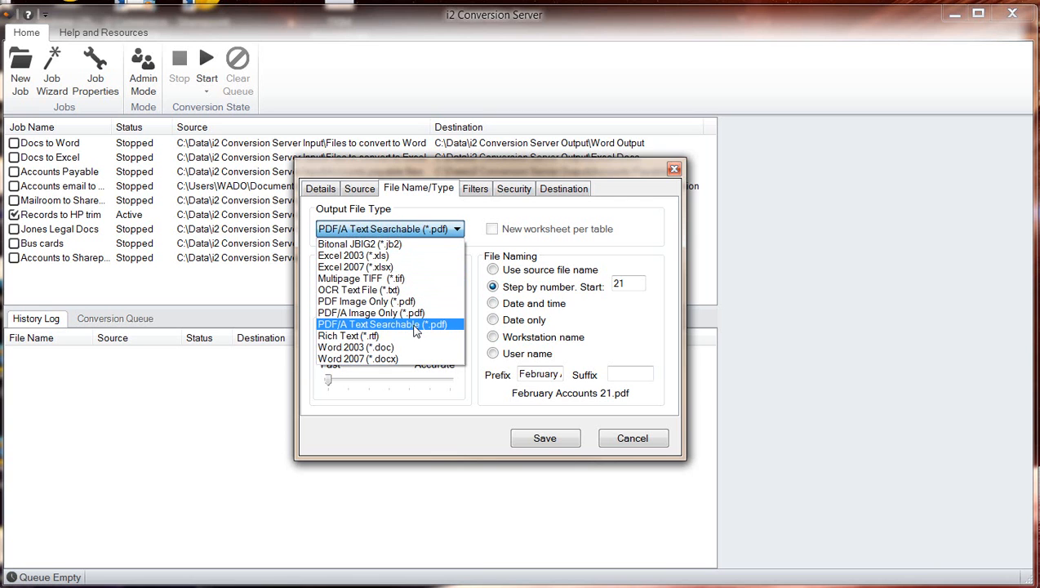
left_click(415, 326)
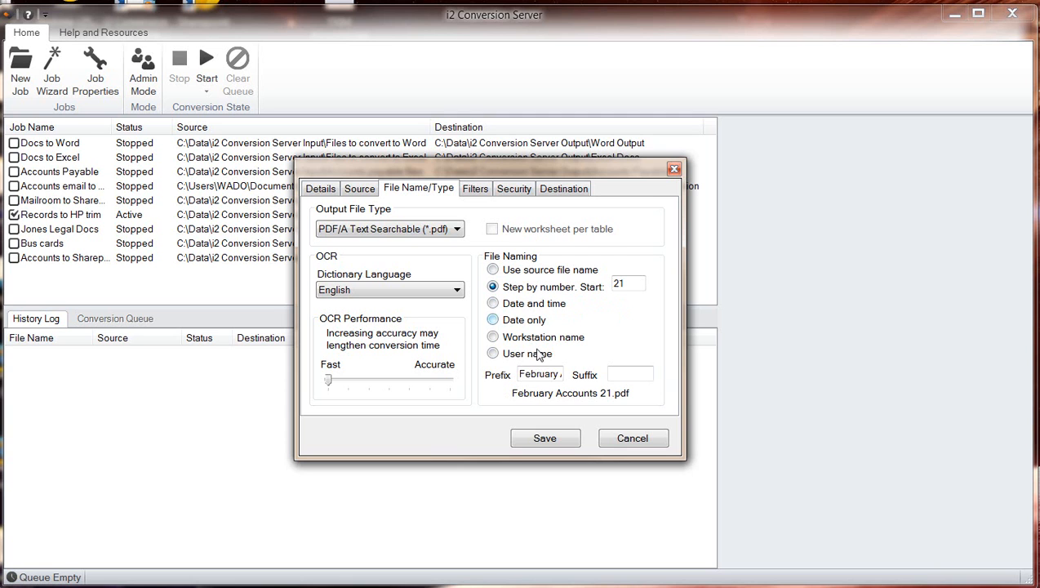
Change the month in the output file name prefix to March and start the step numbering at 1.
double_click(540, 374)
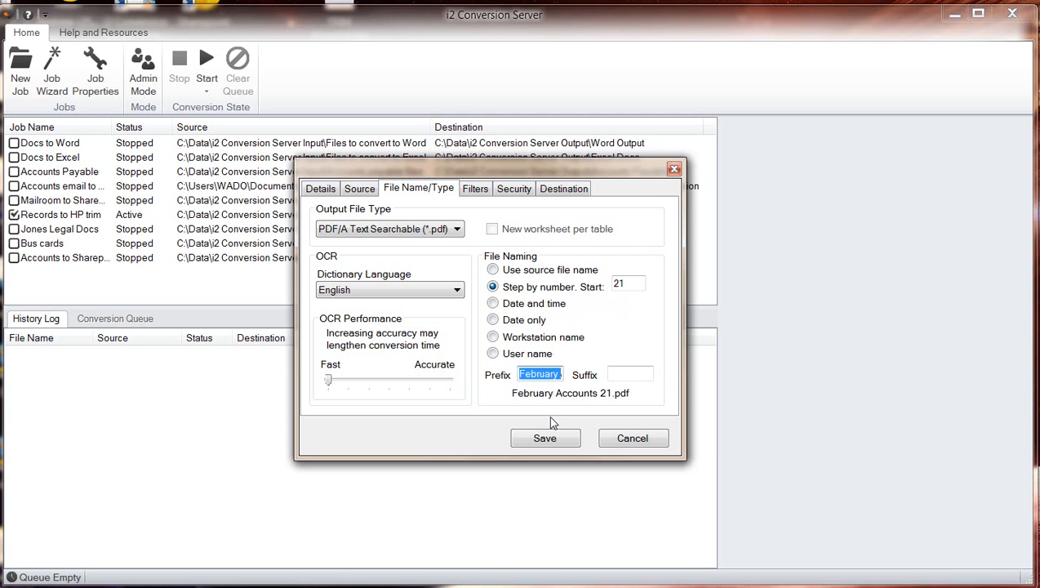
key("Delete")
type("March Acc")
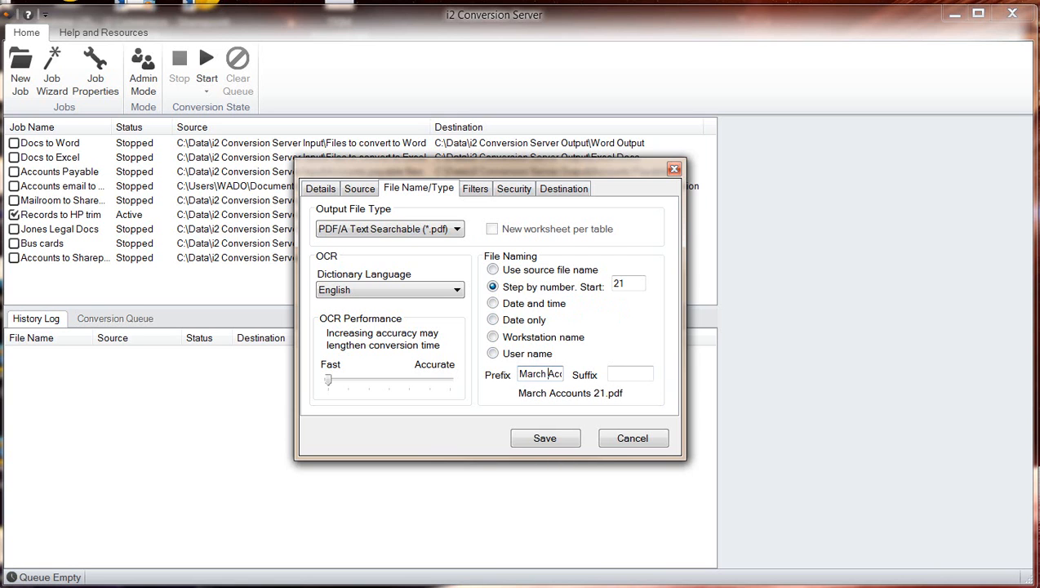
double_click(620, 283)
type("1")
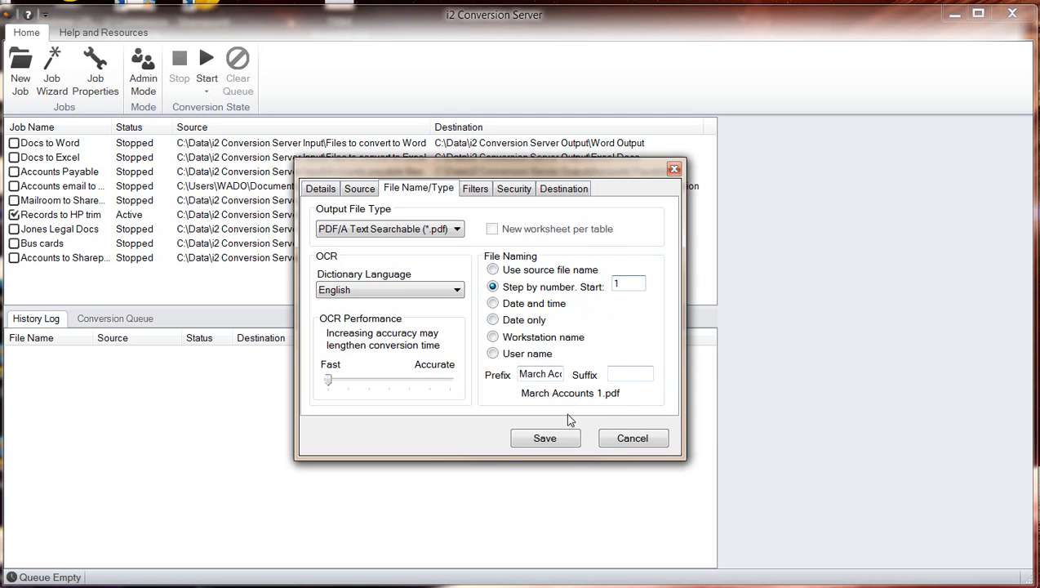
Review the job's filters, security and HP Trim destination settings, including the records available as a container.
left_click(480, 193)
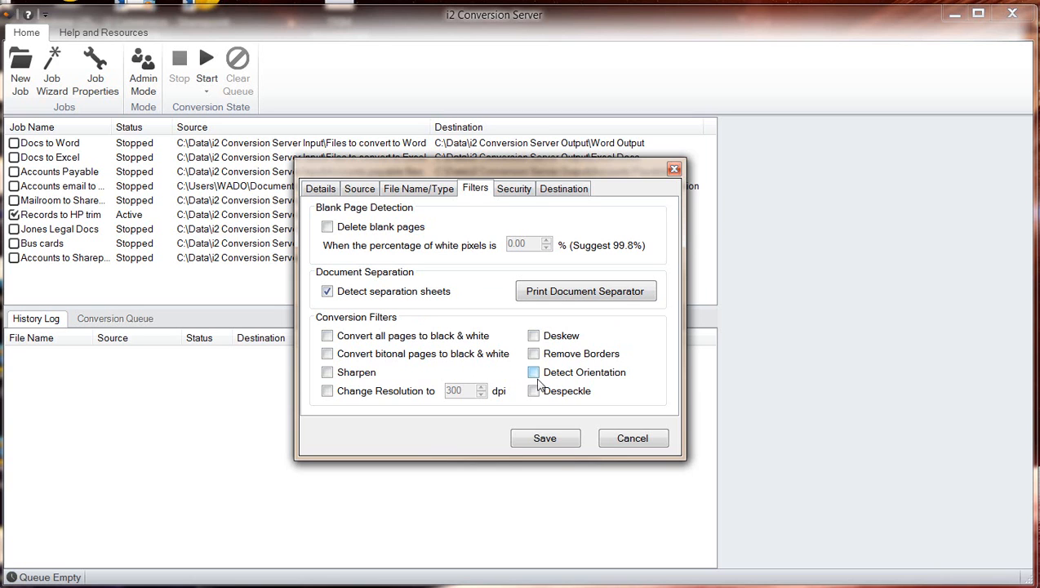
left_click(511, 193)
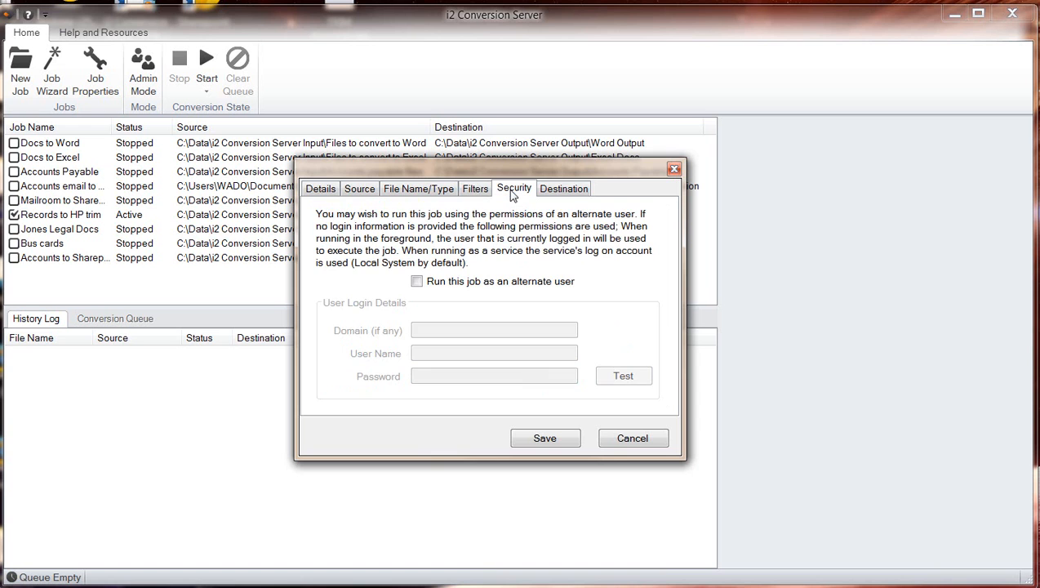
left_click(561, 190)
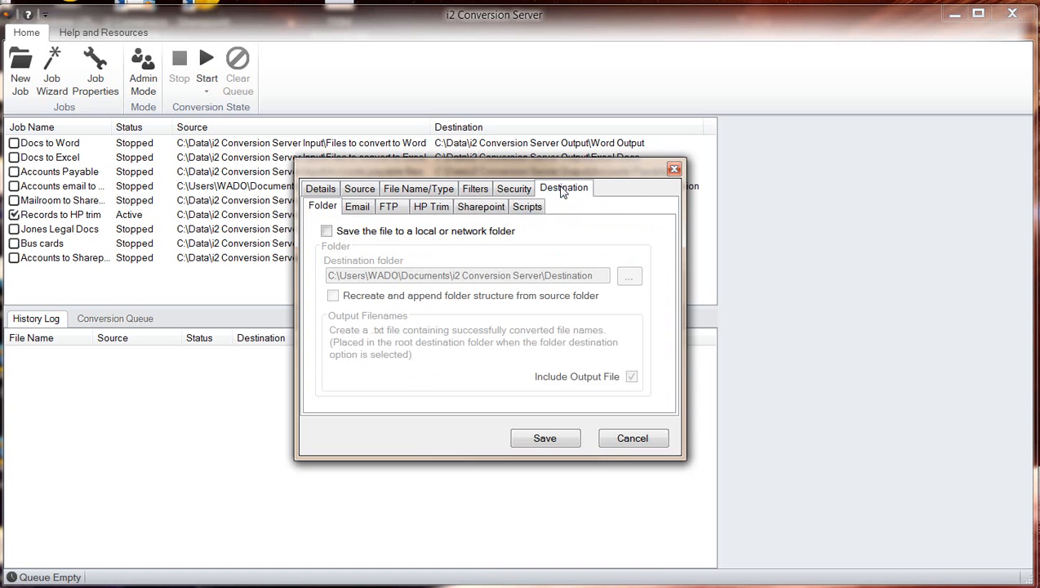
left_click(433, 209)
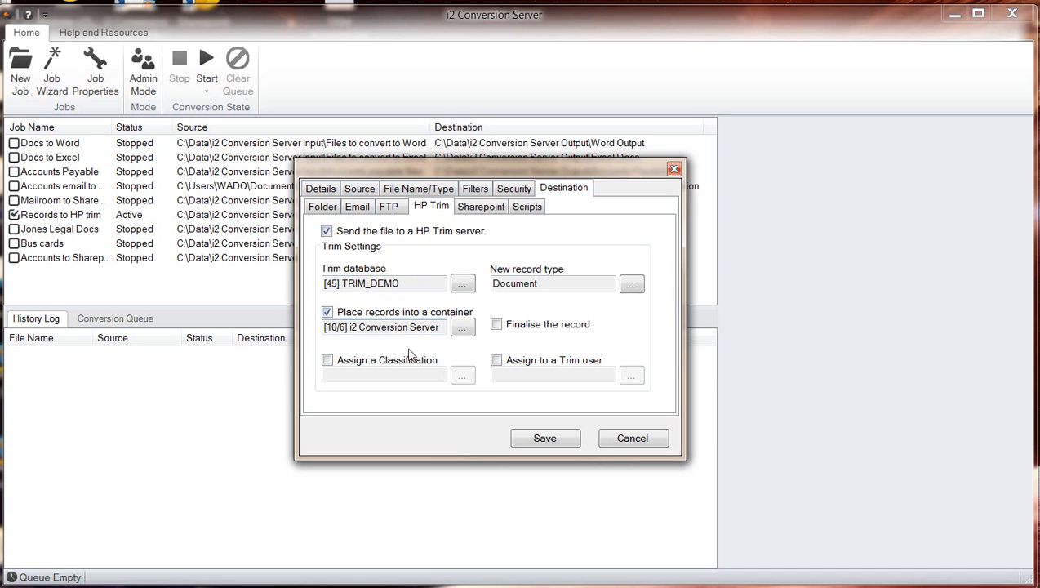
left_click(462, 328)
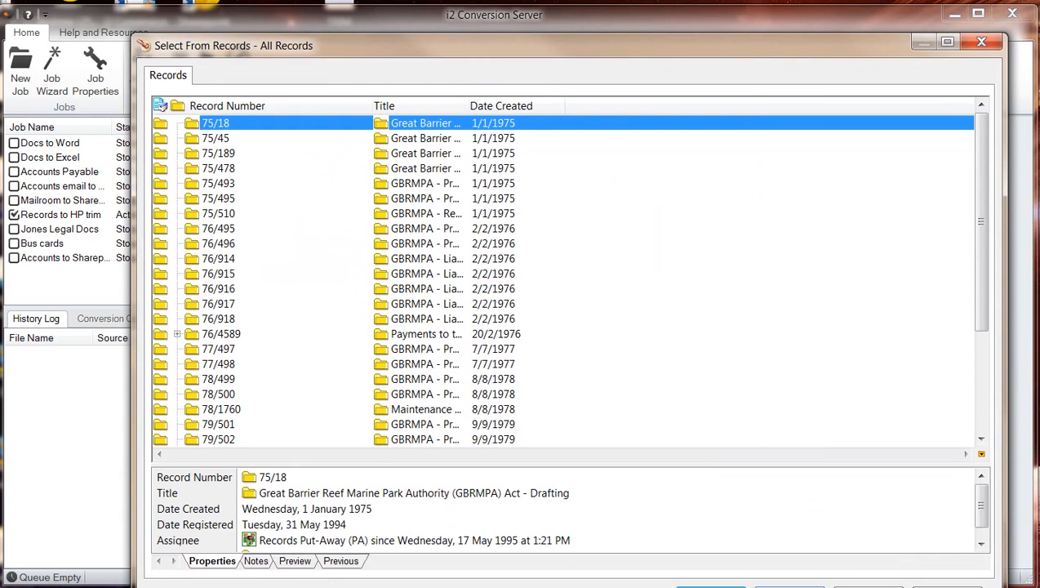
left_click(789, 586)
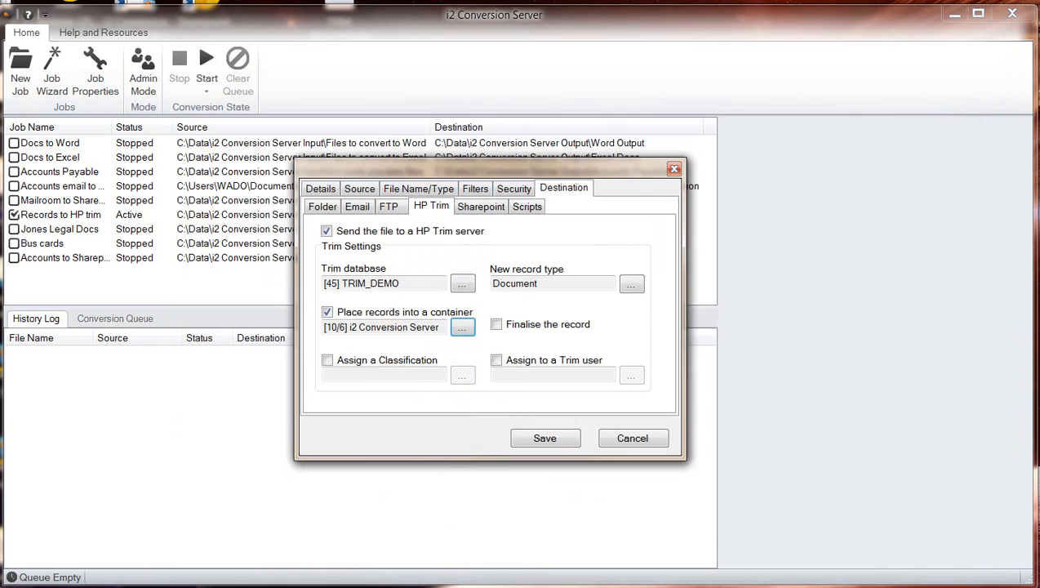
Enable Assign a Classification for the HP Trim destination and browse the classifications without choosing one.
left_click(328, 361)
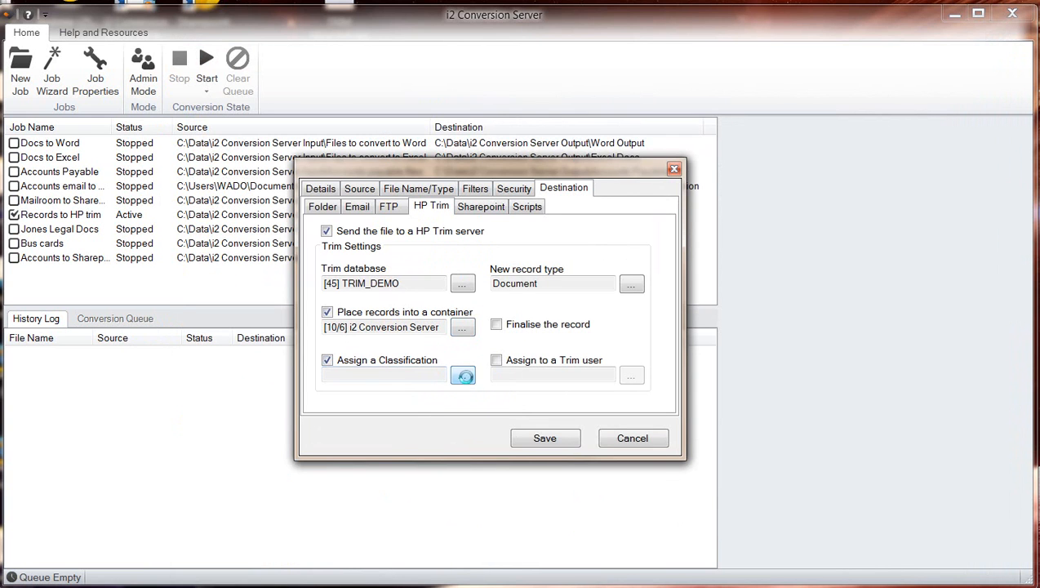
left_click(463, 376)
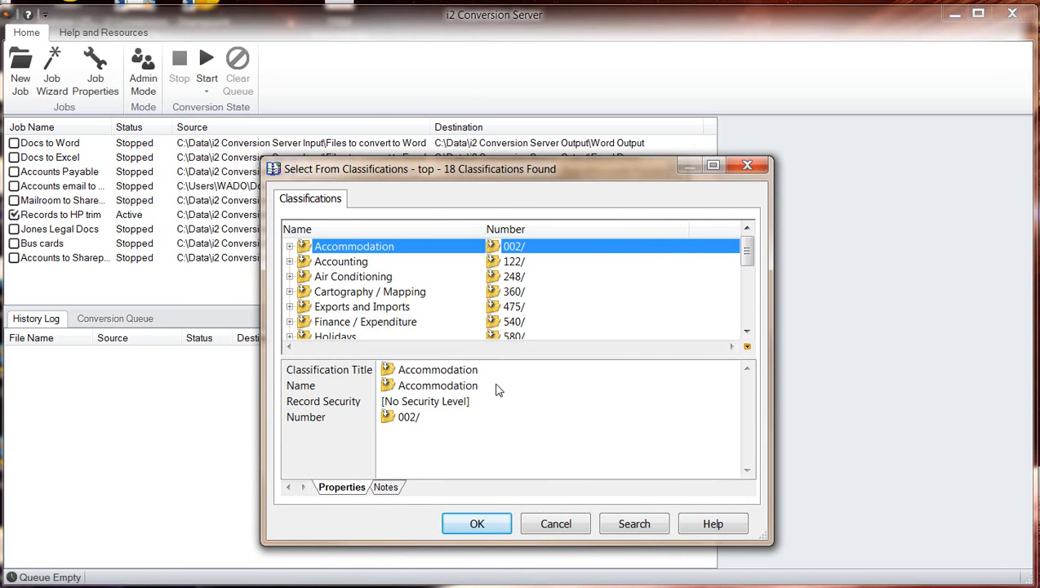
left_click(561, 525)
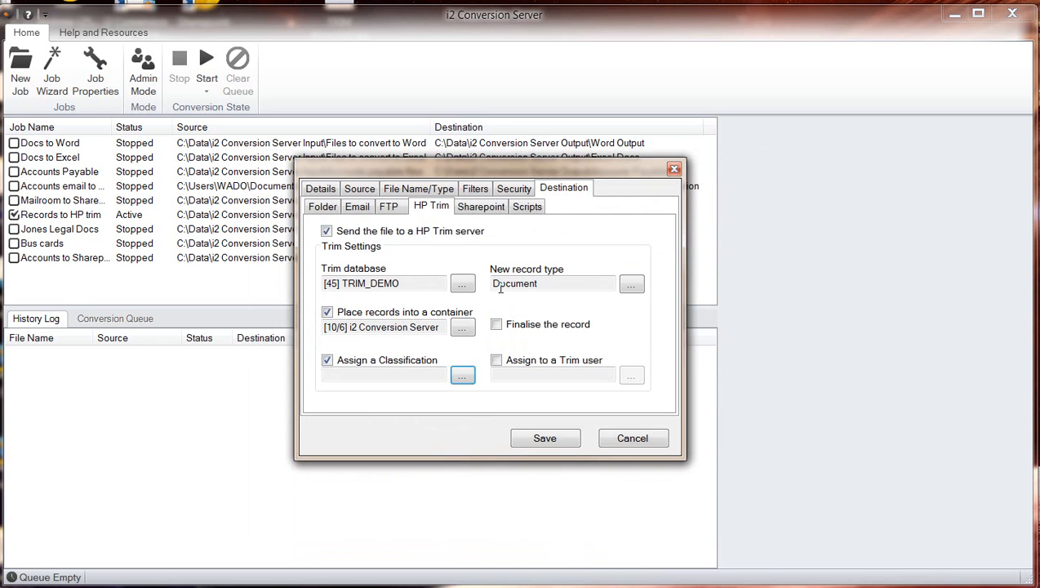
Browse the record types available for new records without changing the selection, and save the job.
left_click(629, 285)
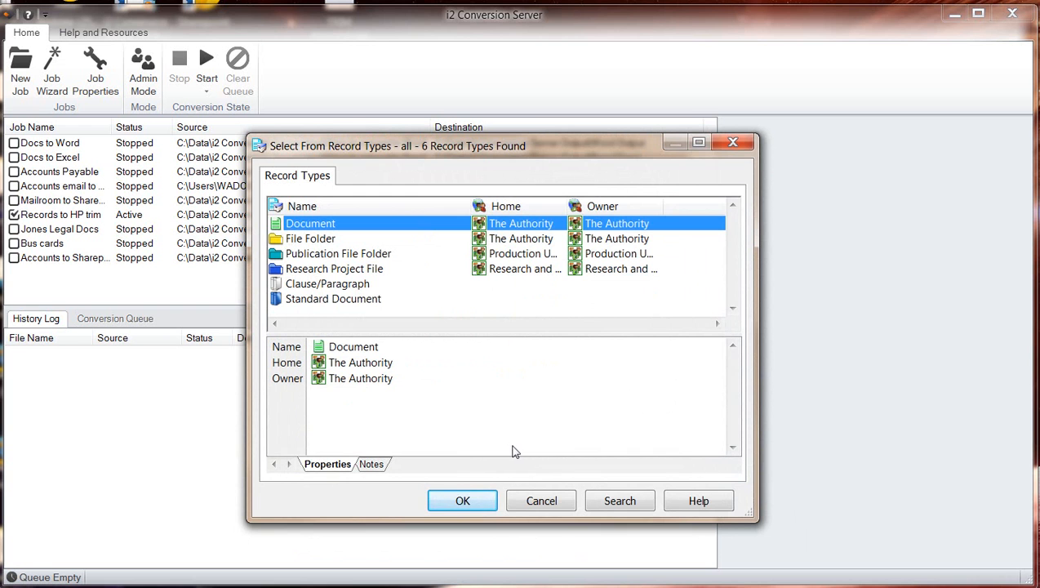
left_click(546, 501)
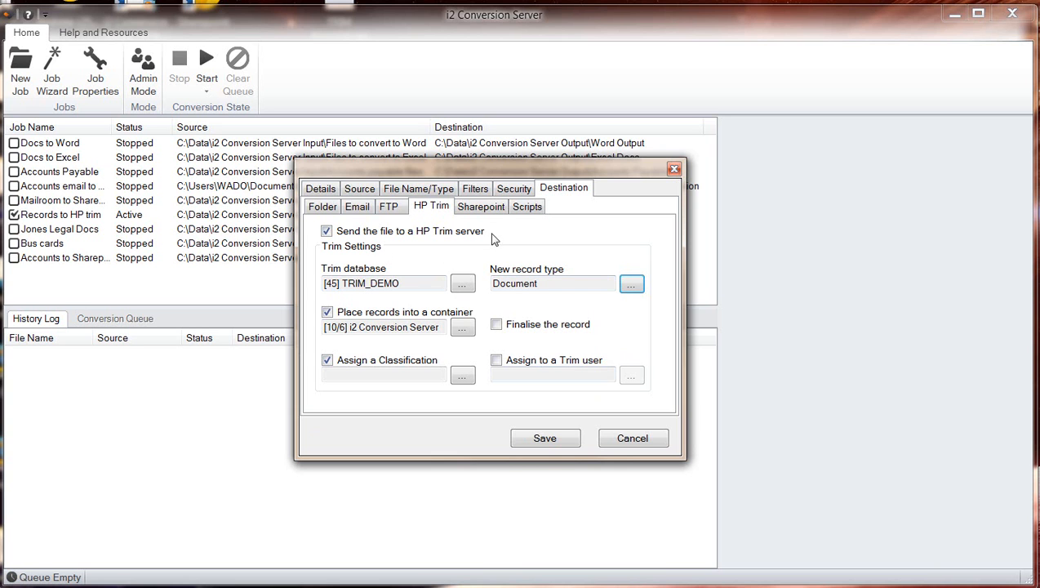
left_click(547, 437)
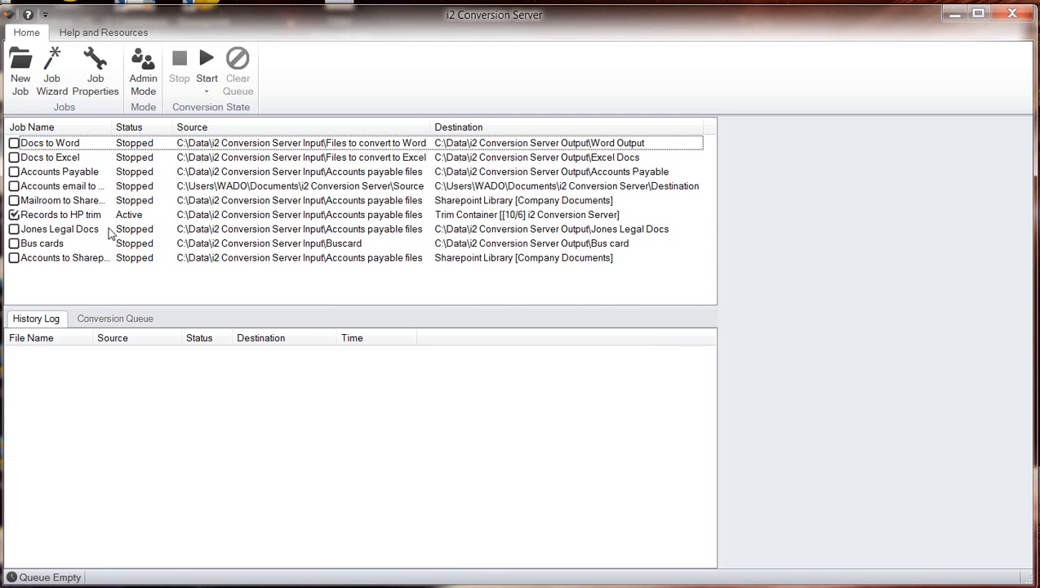
Open the source folder of the Records to HP trim job in its own window.
left_click(189, 217)
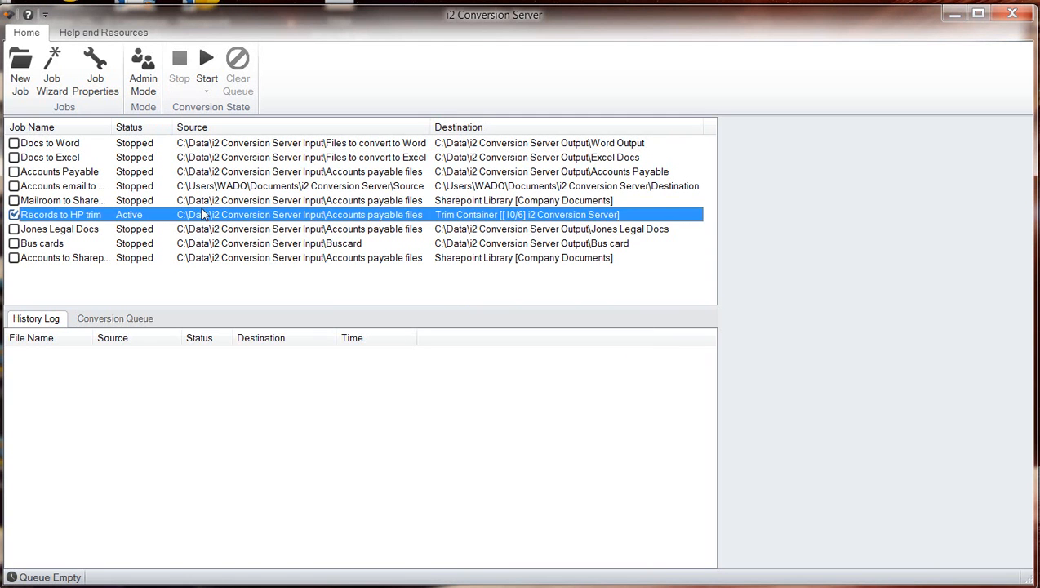
right_click(290, 222)
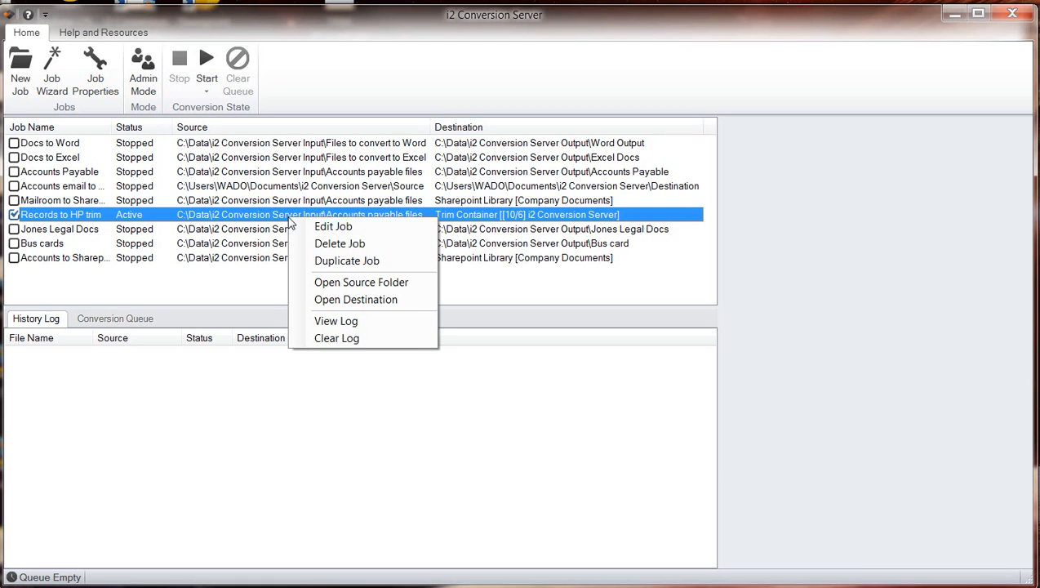
left_click(329, 284)
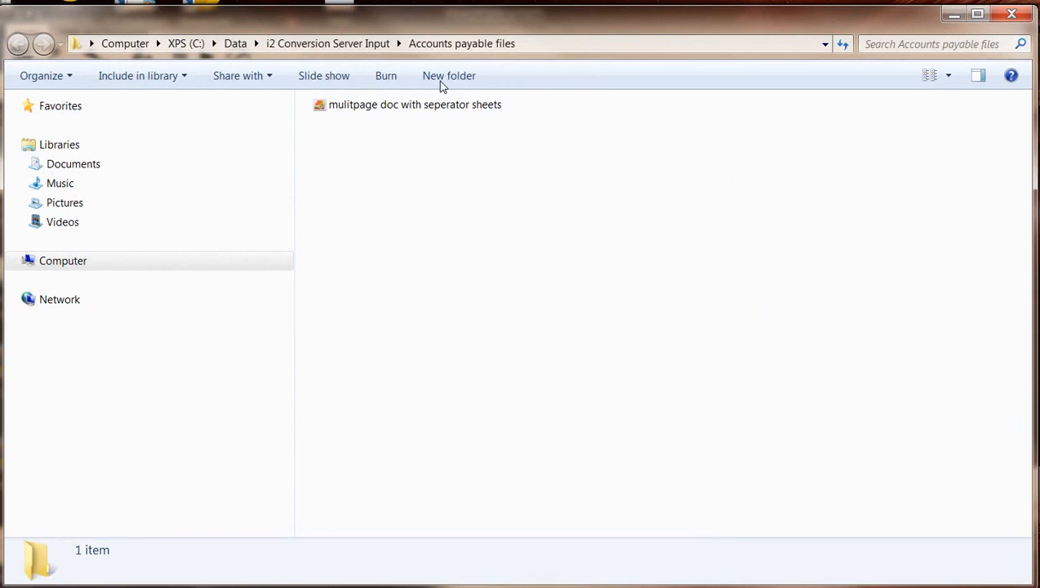
left_click_drag(437, 31, 461, 78)
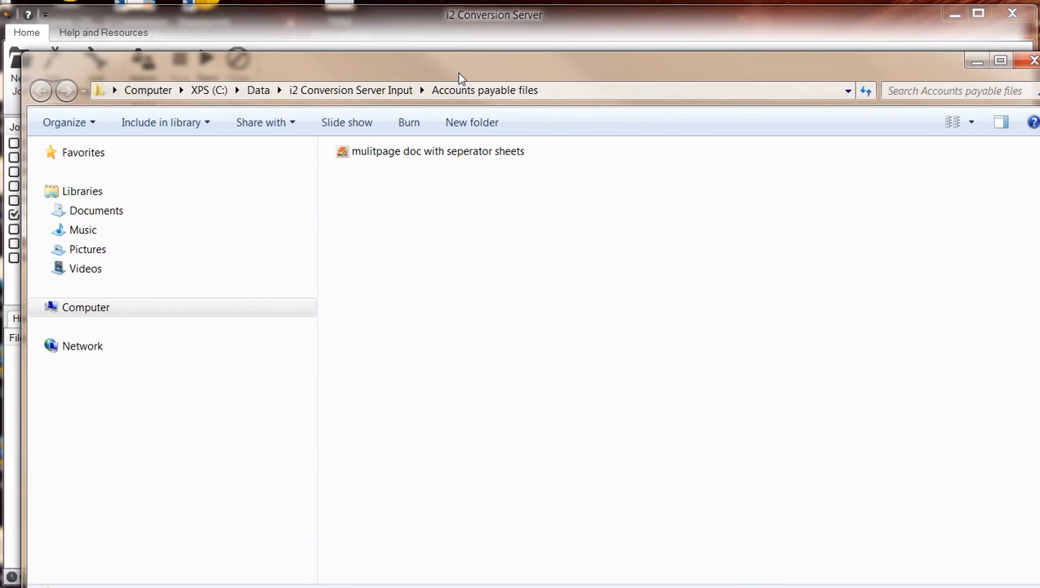
Open the "mulitpage doc with seperator sheets" file, page through its invoices and batch separator sheets, and close the viewer.
left_click(434, 156)
double_click(433, 155)
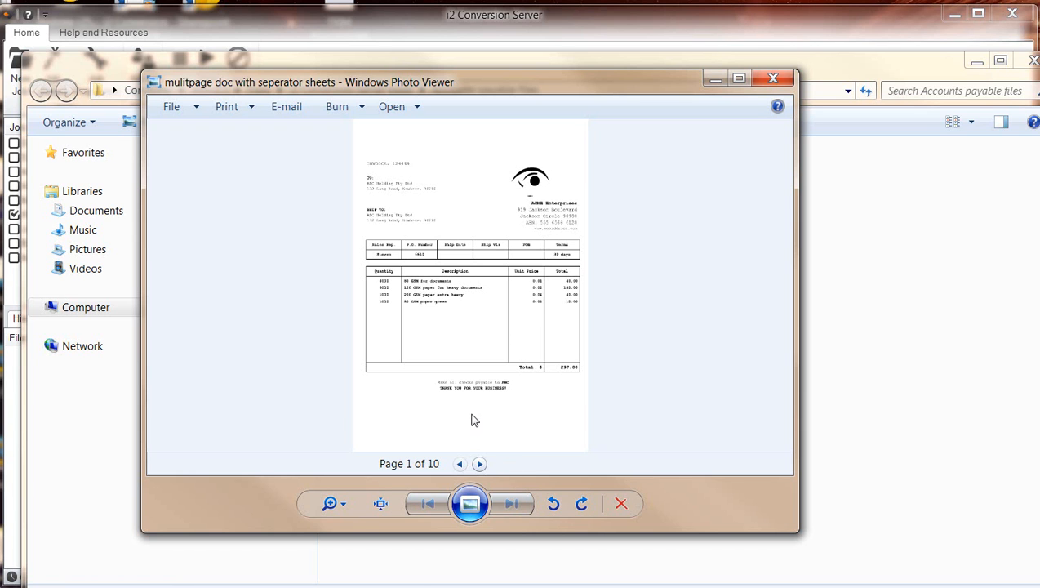
left_click(480, 464)
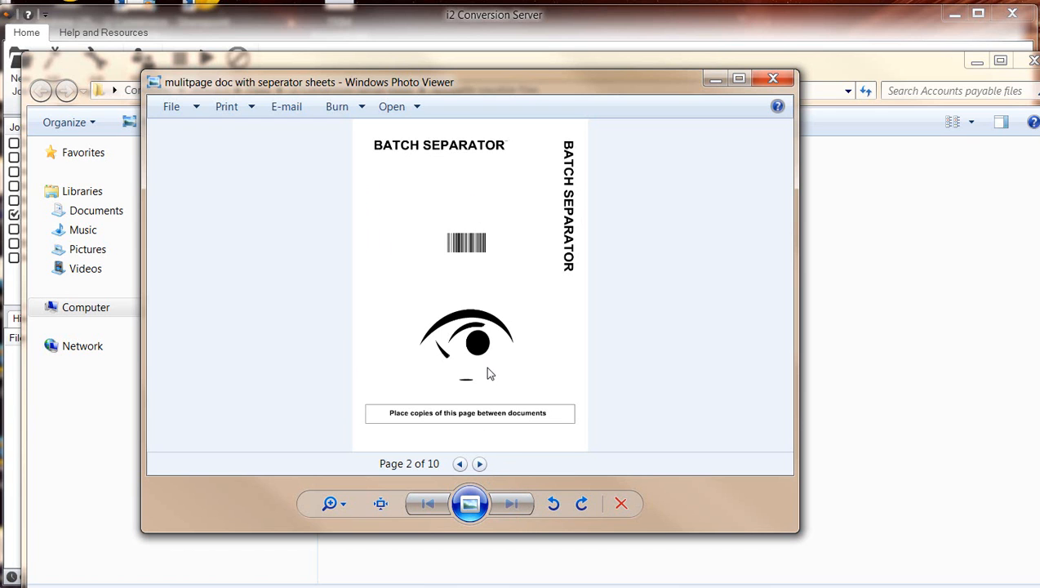
left_click(480, 464)
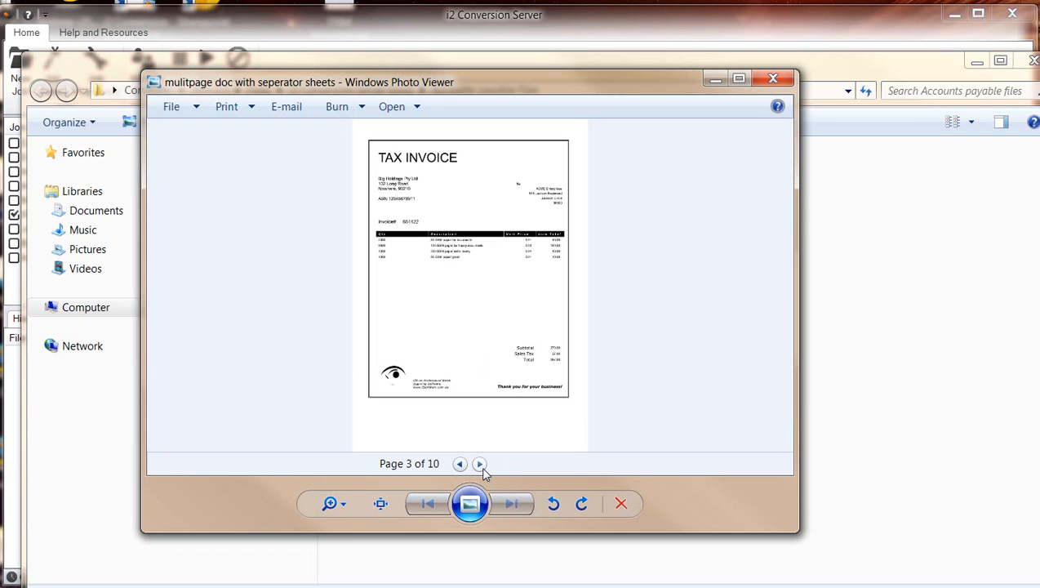
left_click(480, 464)
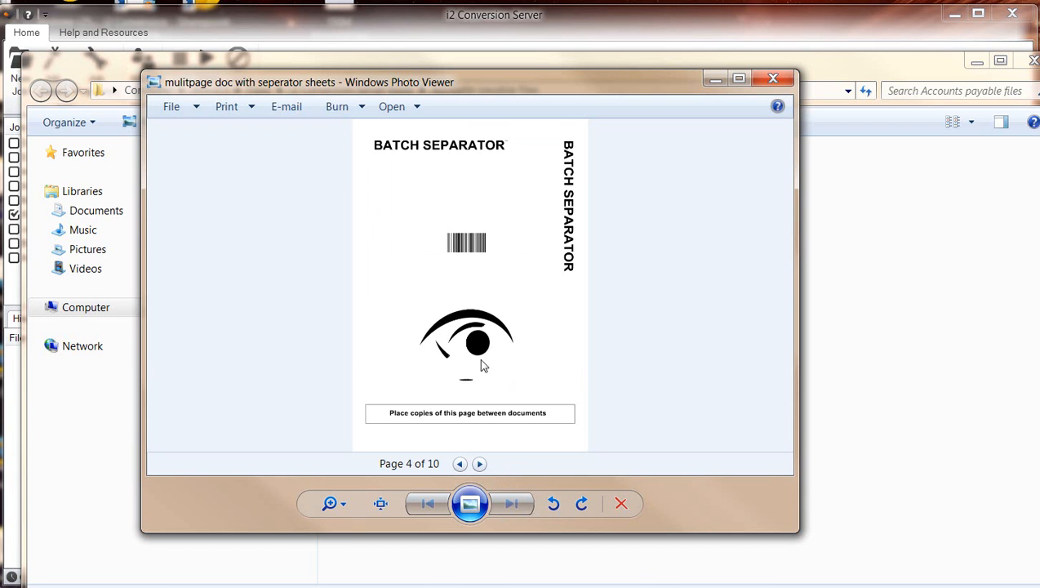
left_click(480, 464)
left_click(480, 464)
left_click(480, 464)
left_click(479, 465)
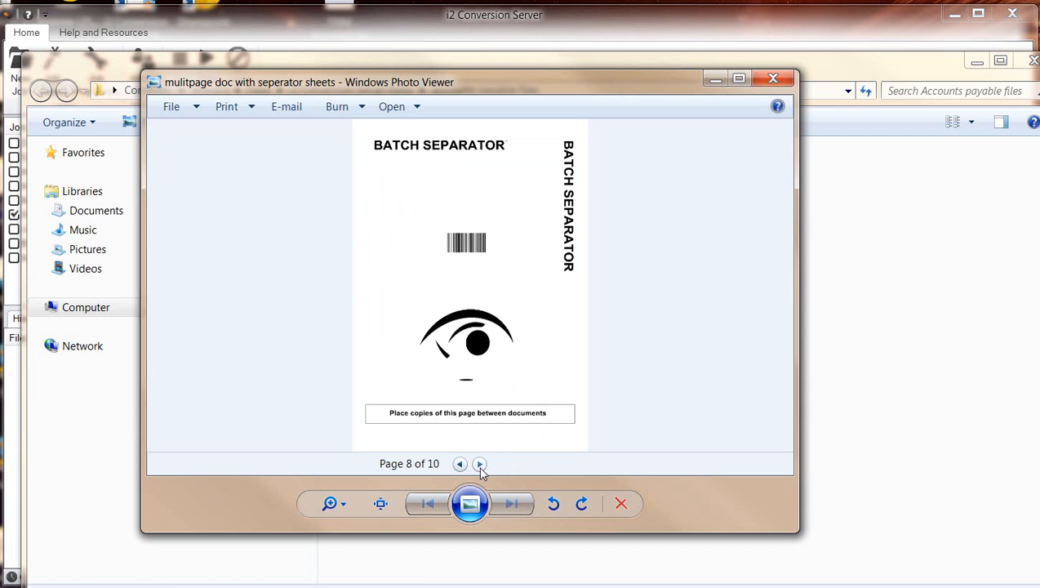
left_click(772, 79)
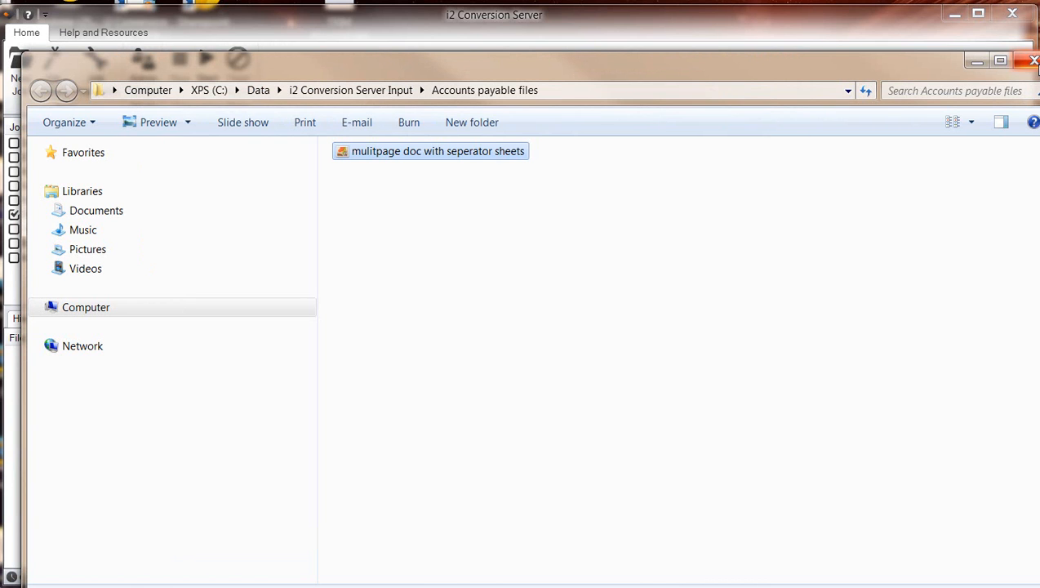
Close the source folder window, run the active Records to HP trim job in the foreground, and widen the history log's Status column.
left_click(1030, 62)
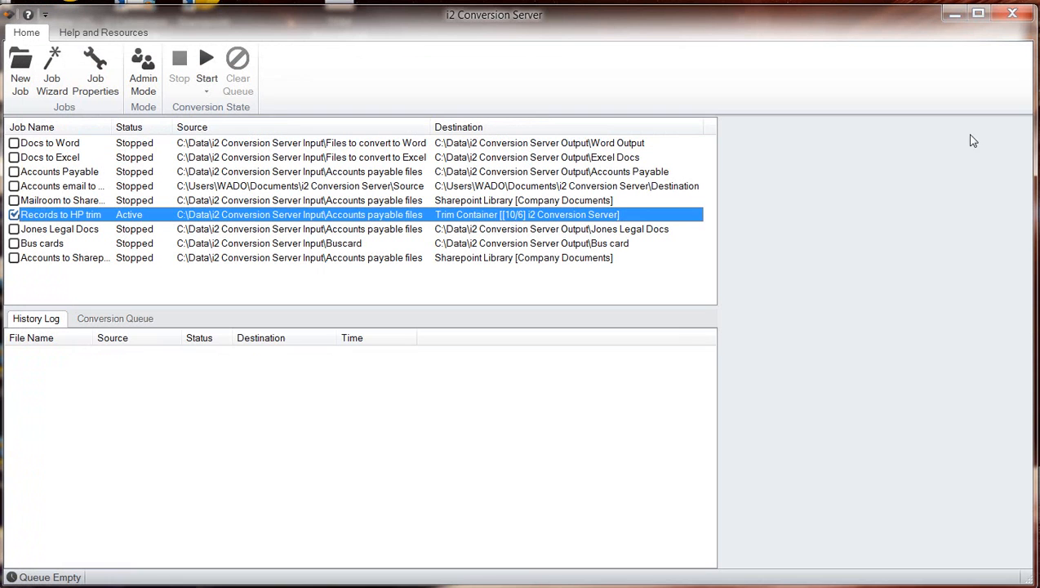
left_click(217, 72)
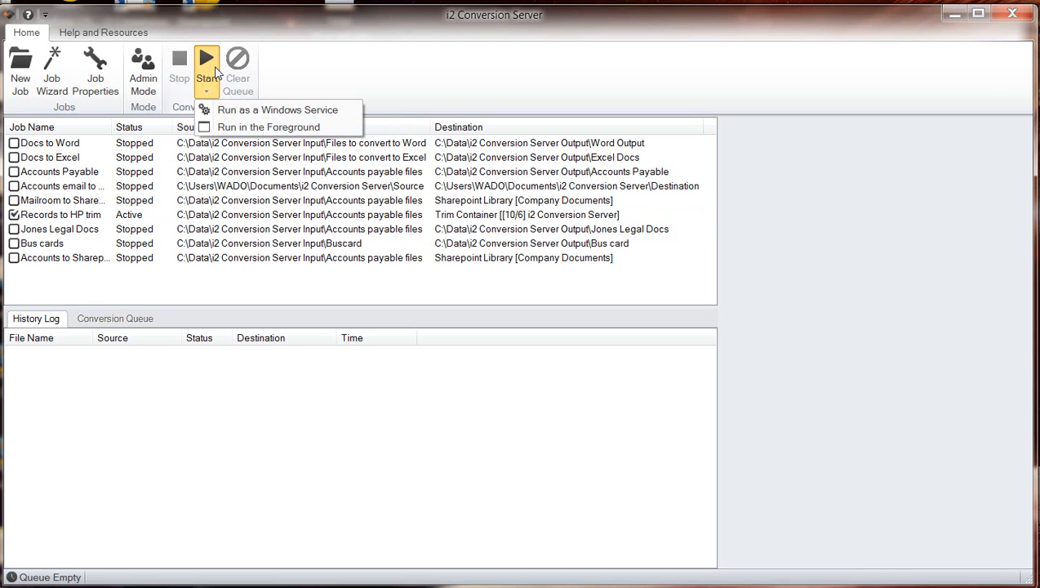
left_click(270, 130)
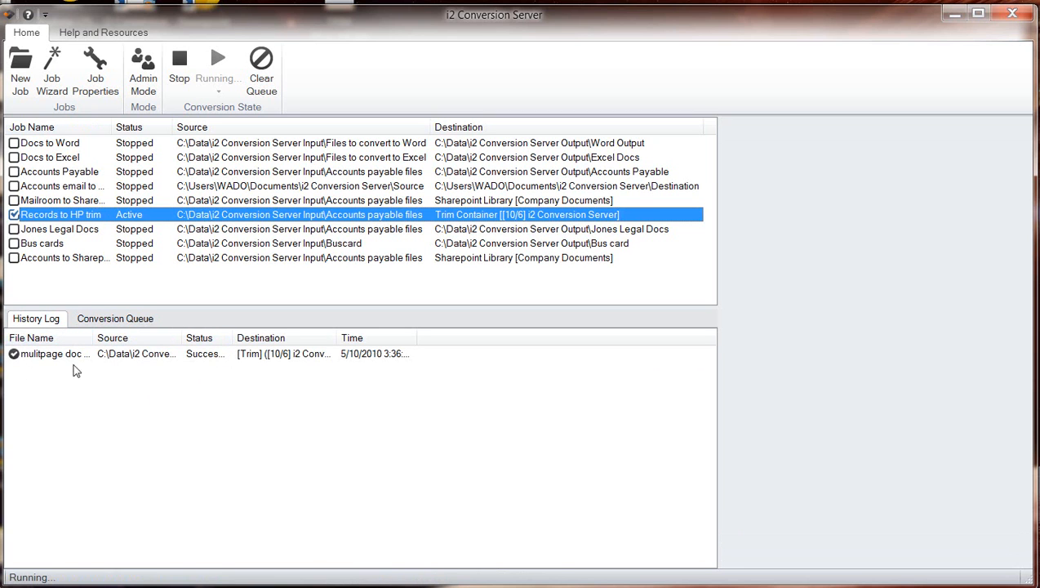
left_click_drag(235, 337, 264, 341)
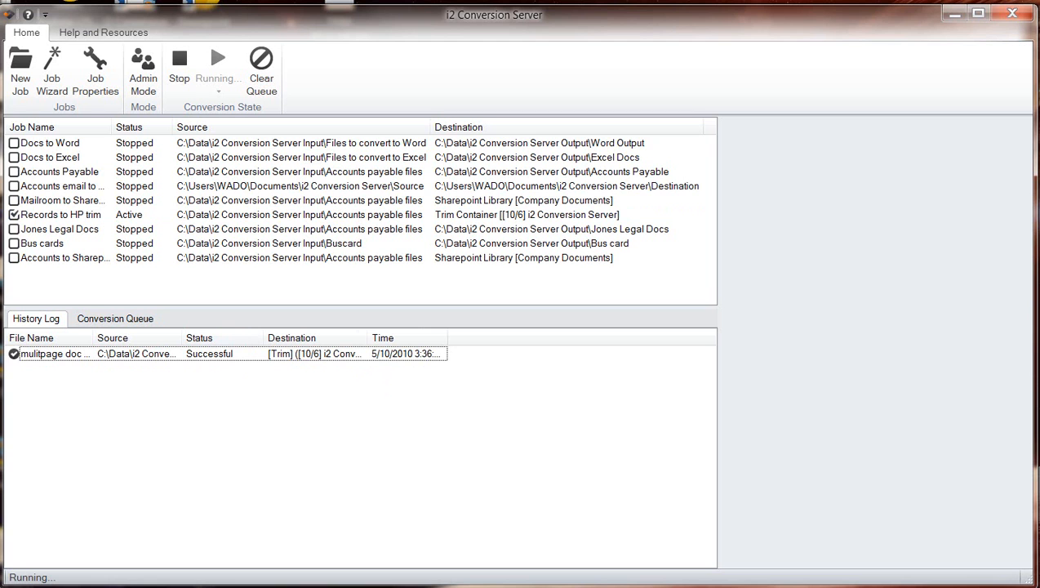
Switch to HP TRIM, list the recent documents with the Title column widened to show full record titles, and minimize the window.
left_click(355, 587)
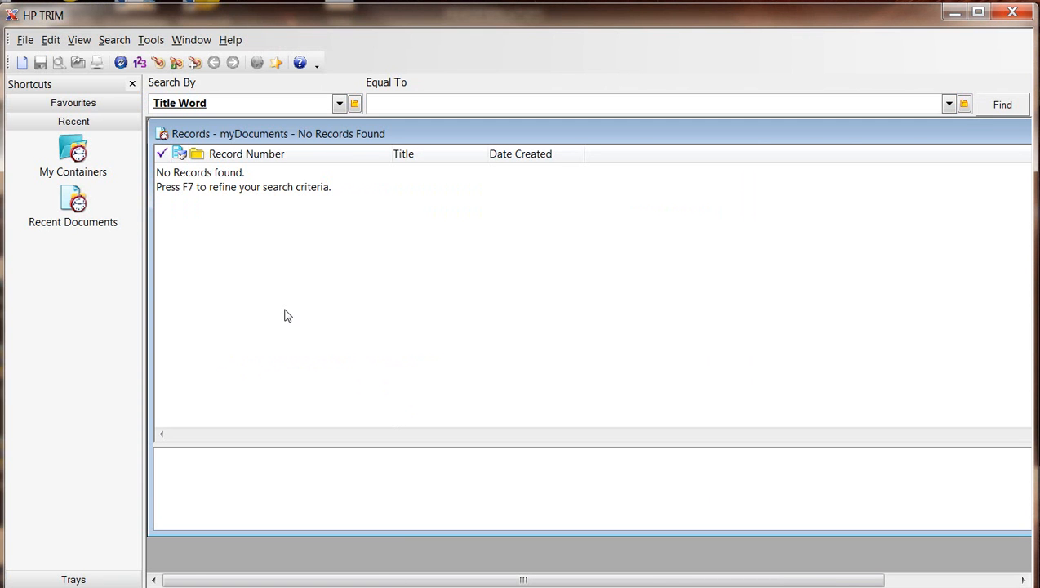
left_click(77, 204)
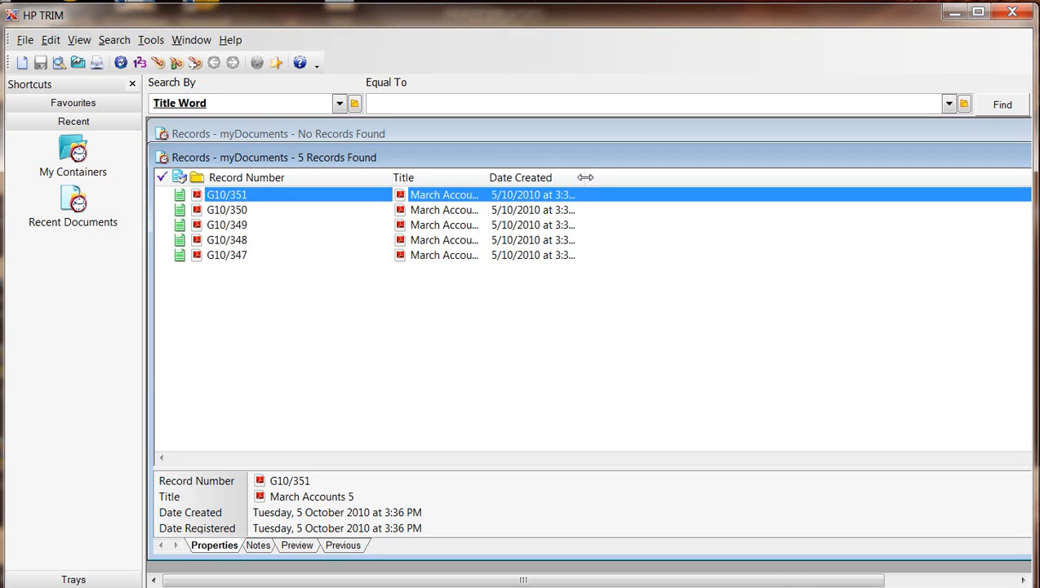
left_click_drag(553, 179, 543, 179)
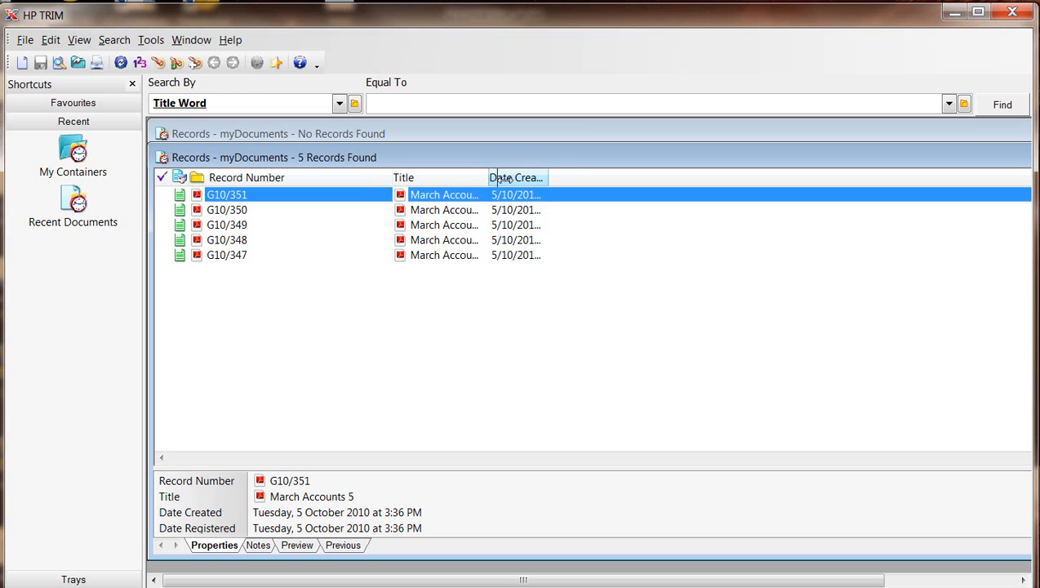
left_click_drag(487, 177, 525, 180)
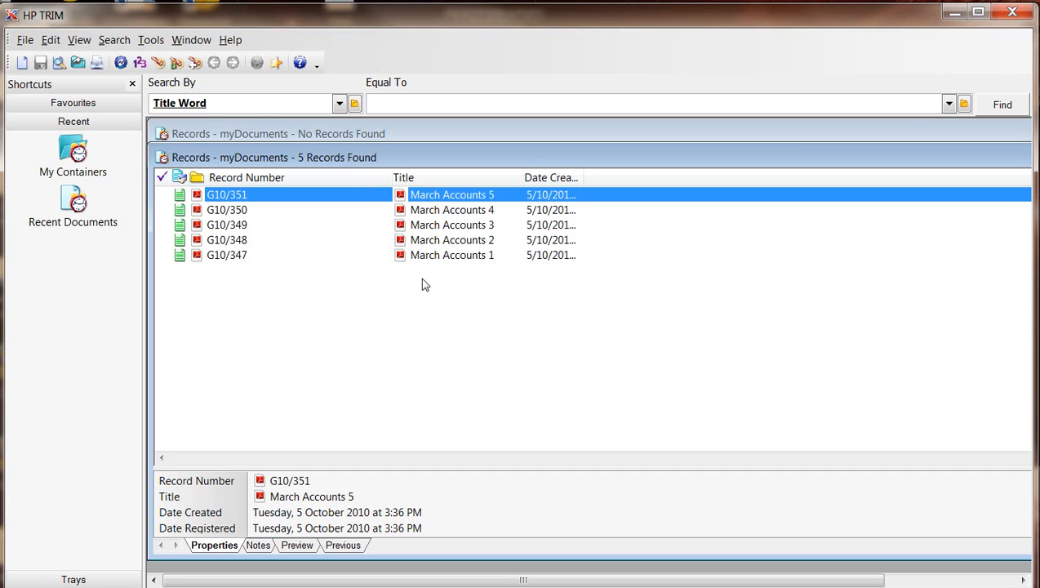
left_click(954, 13)
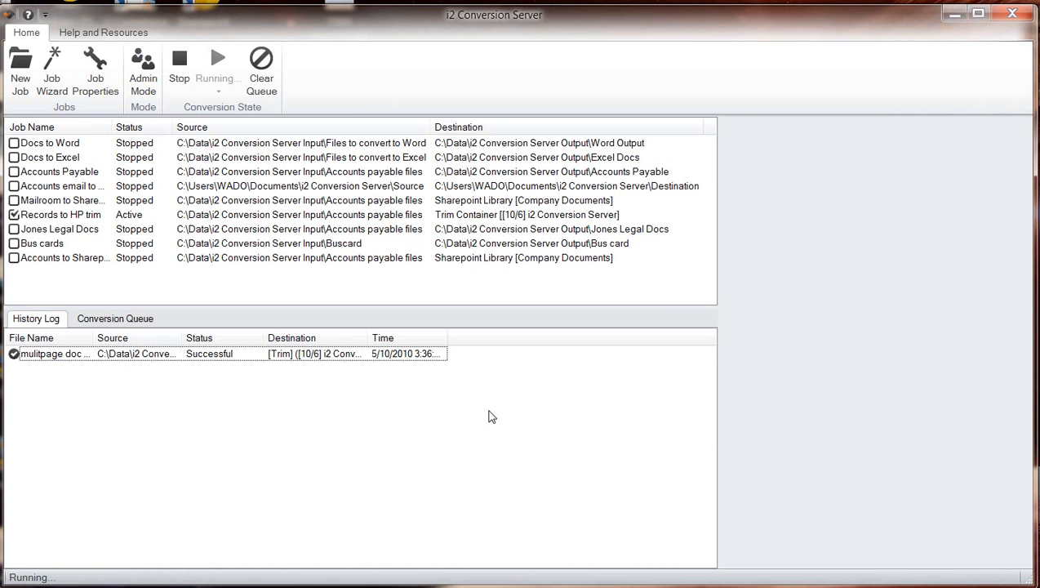